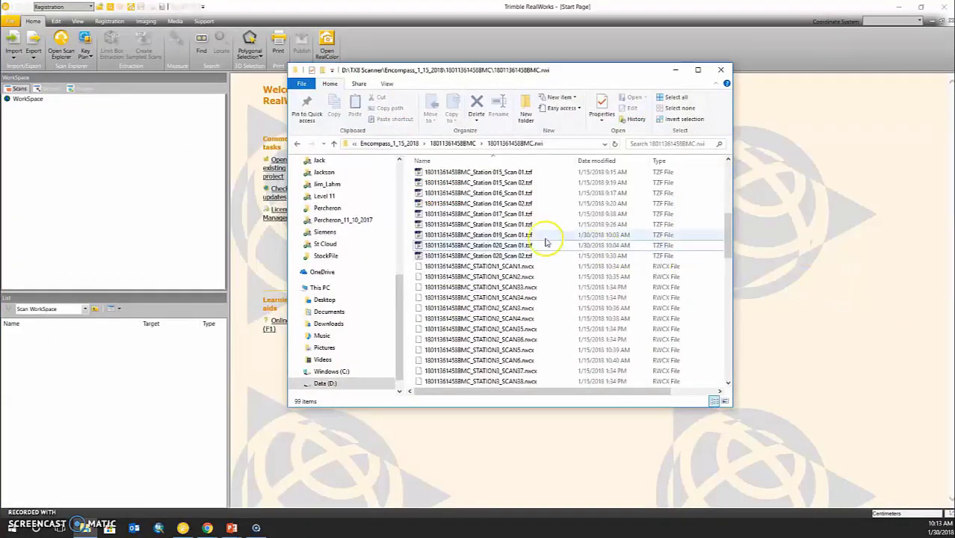
Load the Station 019_Scan 01.tzf and Station 020_Scan 01.tzf scan files into a new RealWorks project.
left_click(545, 238)
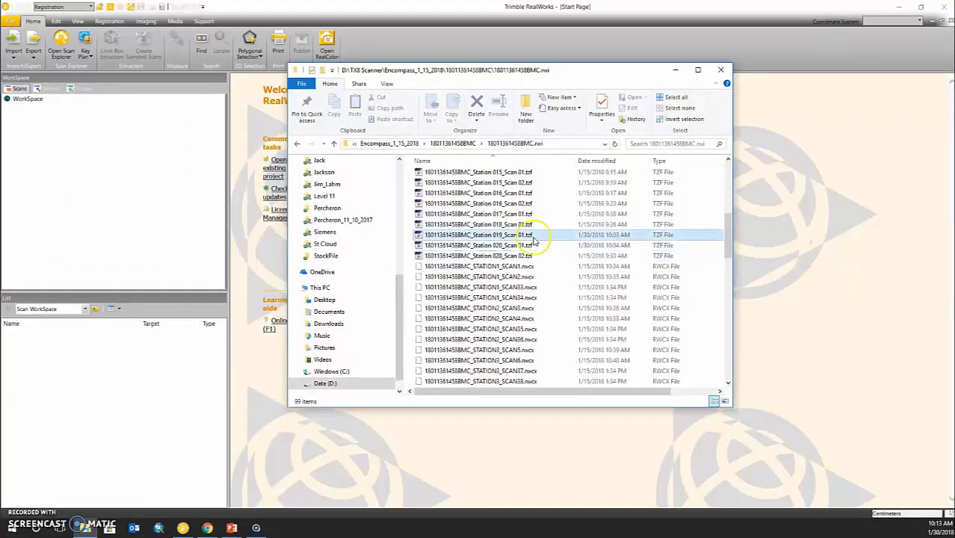
left_click(516, 245, "ctrl")
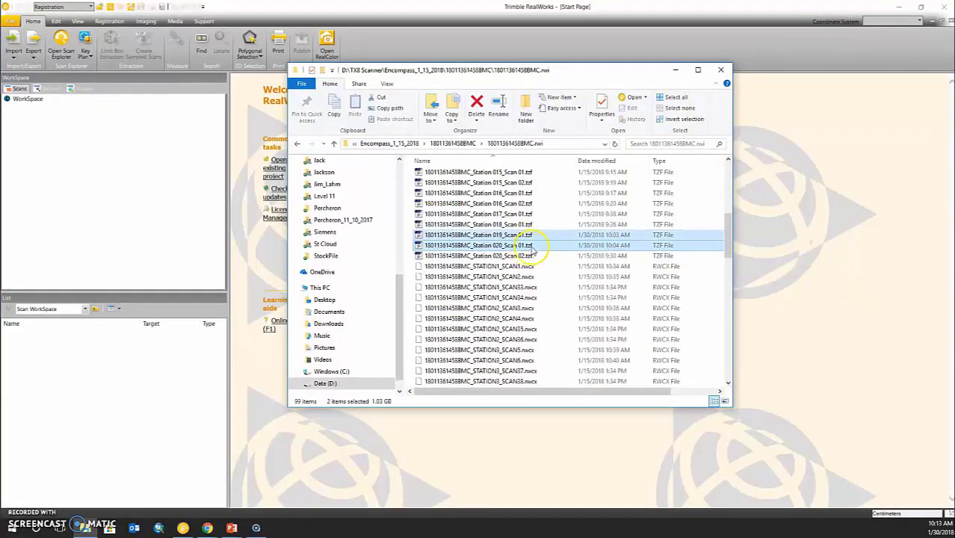
left_click_drag(494, 244, 810, 277)
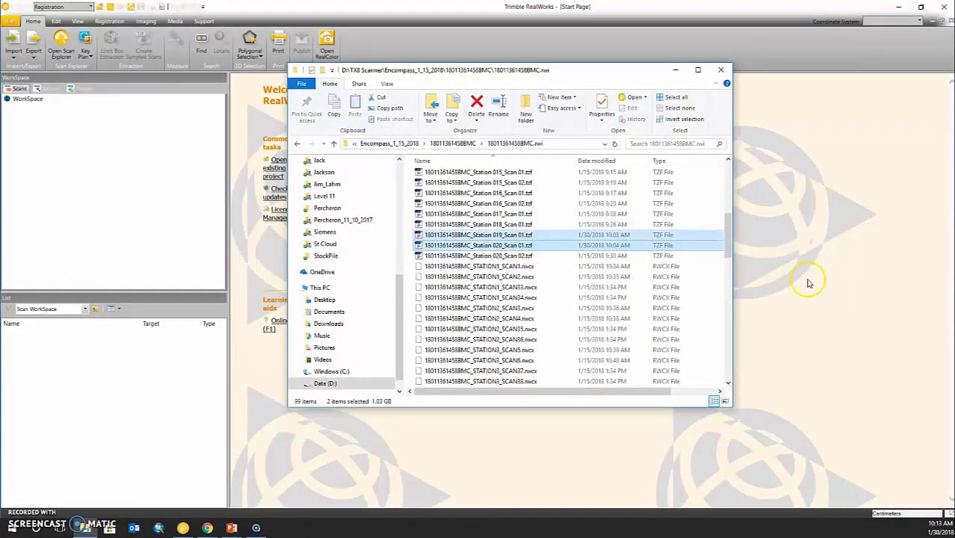
left_click(672, 71)
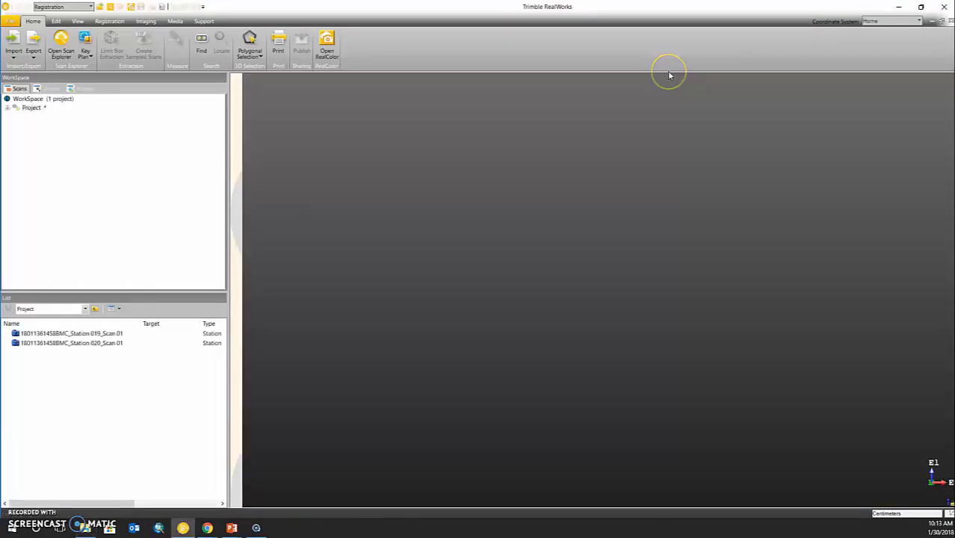
Open both imported stations, Station 019_Scan 01 and Station 020_Scan 01, in RealColor.
left_click(82, 334)
left_click(82, 344, "shift")
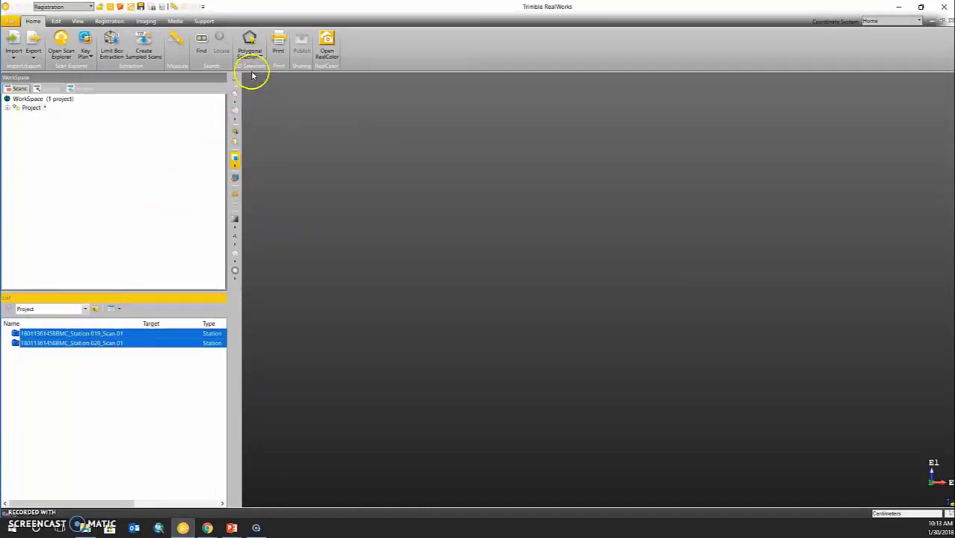
left_click(328, 49)
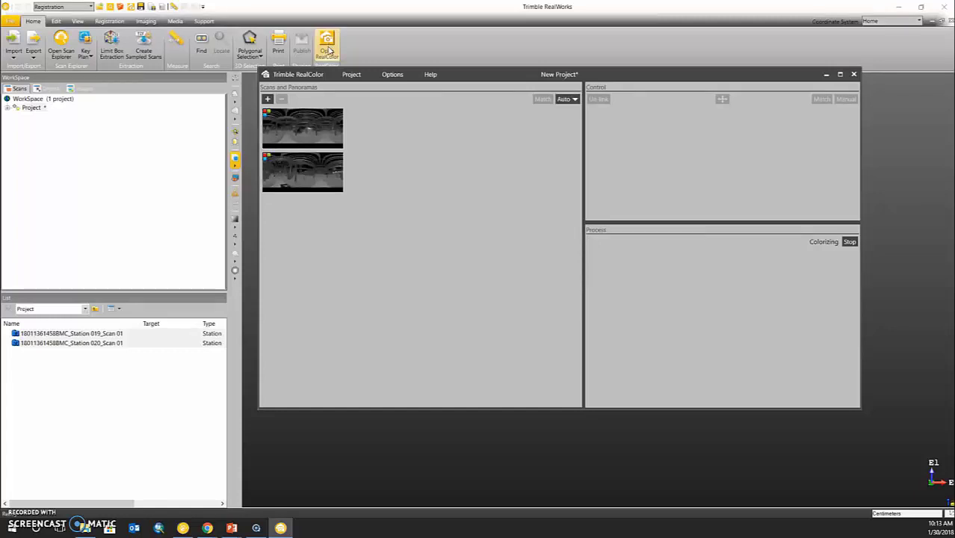
left_click(331, 49)
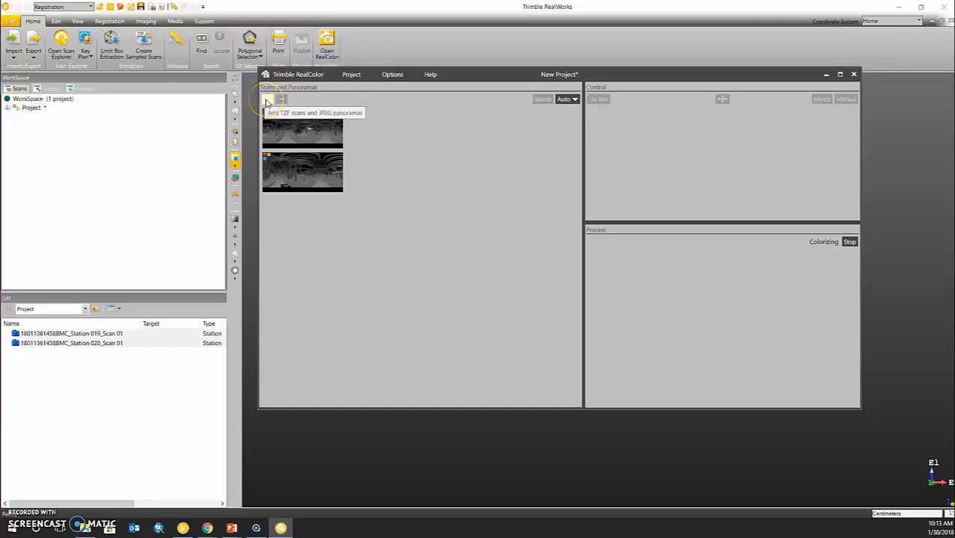
Add panoramas 20000101-044456.jpg and 20000101-045525.jpg from the iSTAR Output folder and automatically match them to the scans.
left_click(267, 100)
left_click(457, 90)
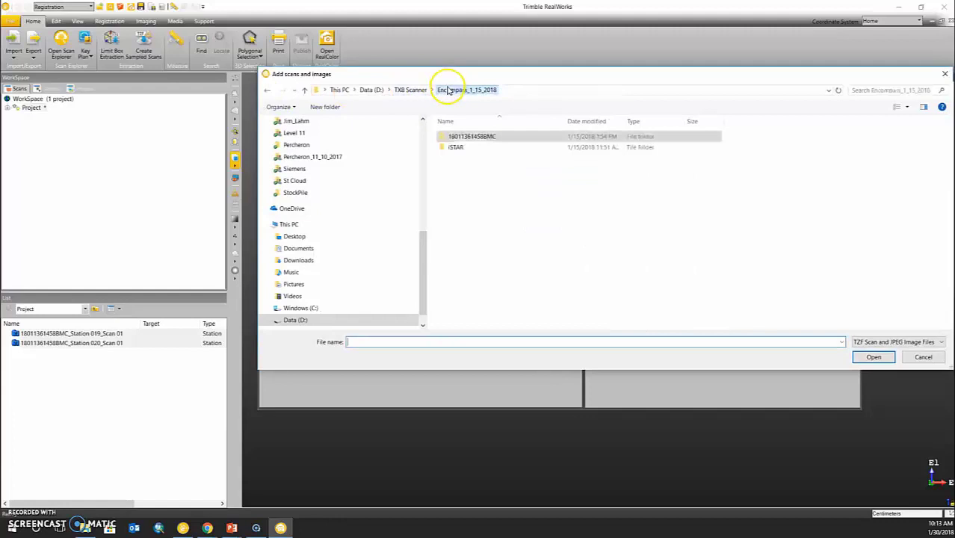
double_click(454, 146)
double_click(456, 139)
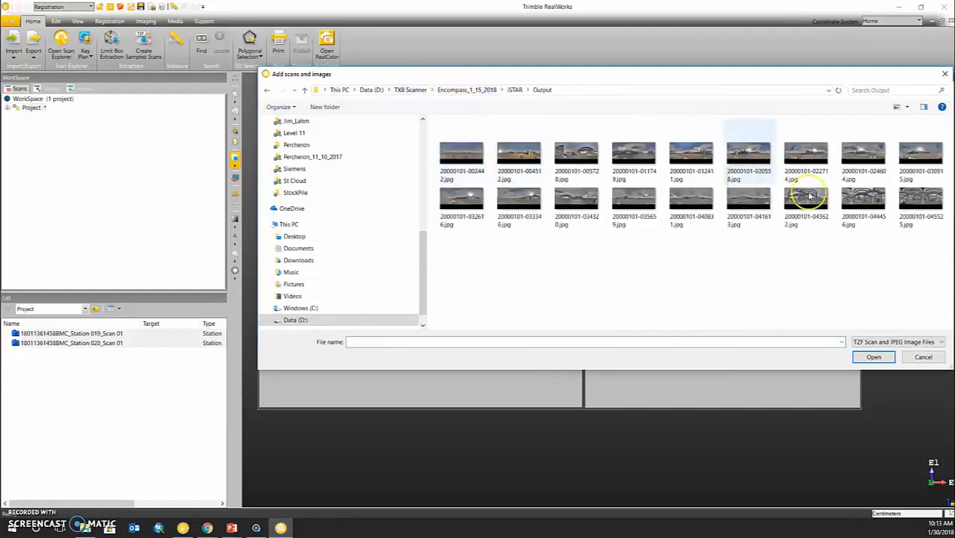
left_click(868, 204)
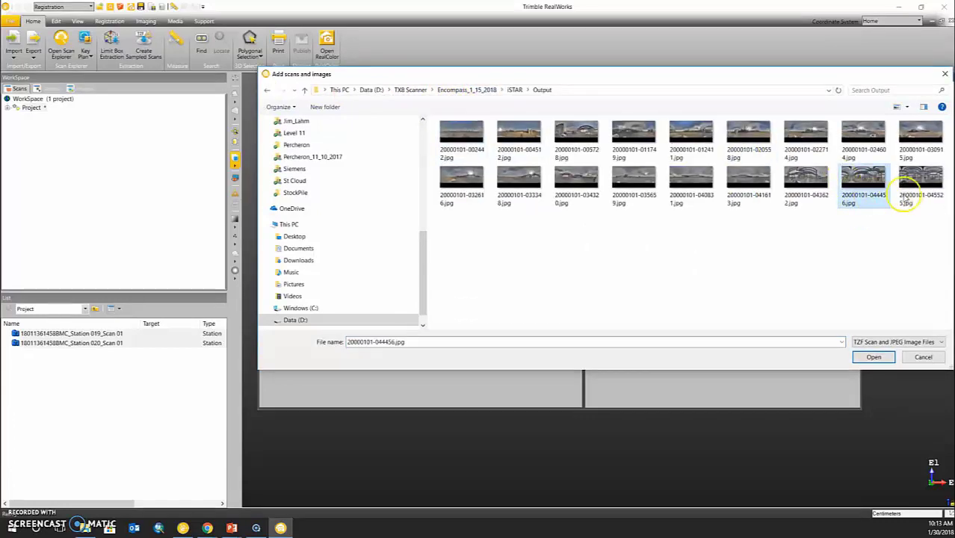
left_click(916, 191, "ctrl")
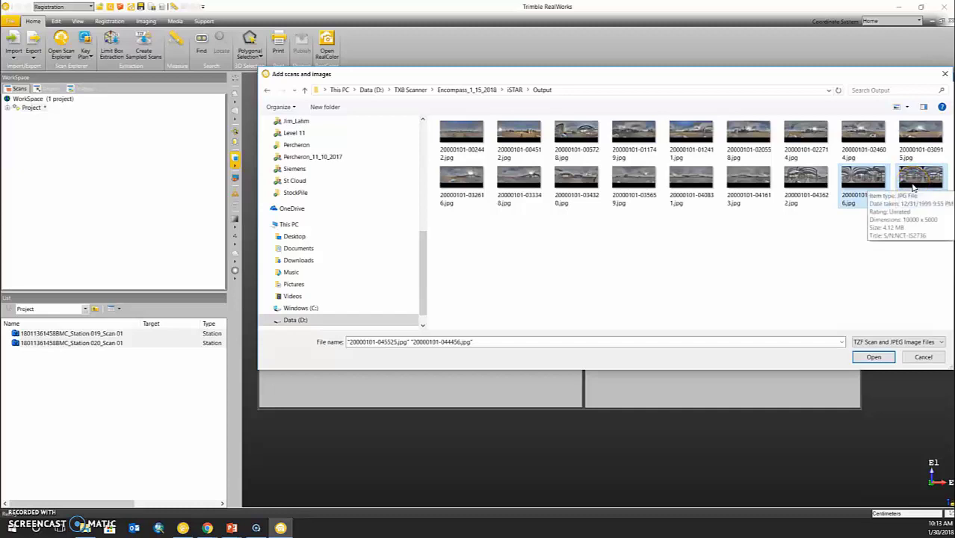
left_click(874, 357)
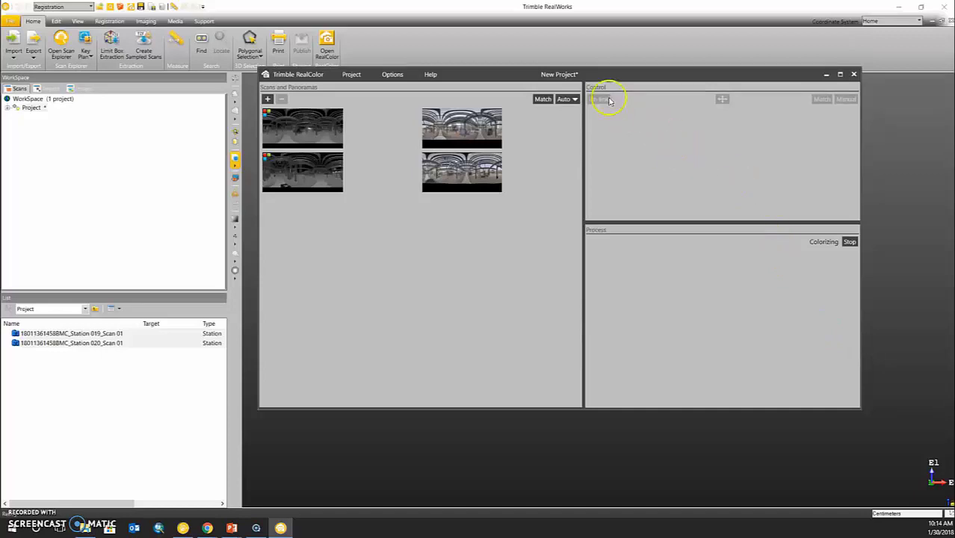
left_click(544, 100)
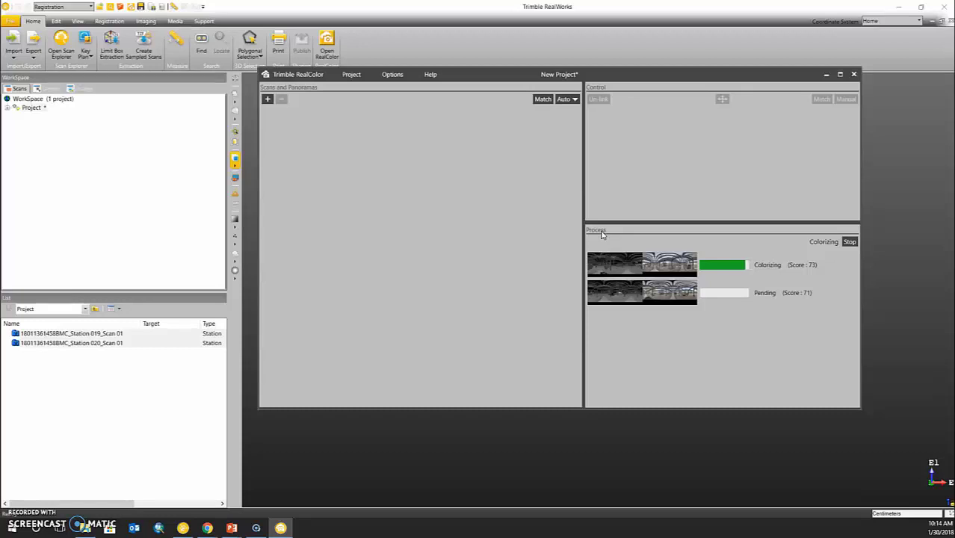
Check the panorama alignment of the Station 019 scan close up by blending between intensity and color.
left_click(633, 265)
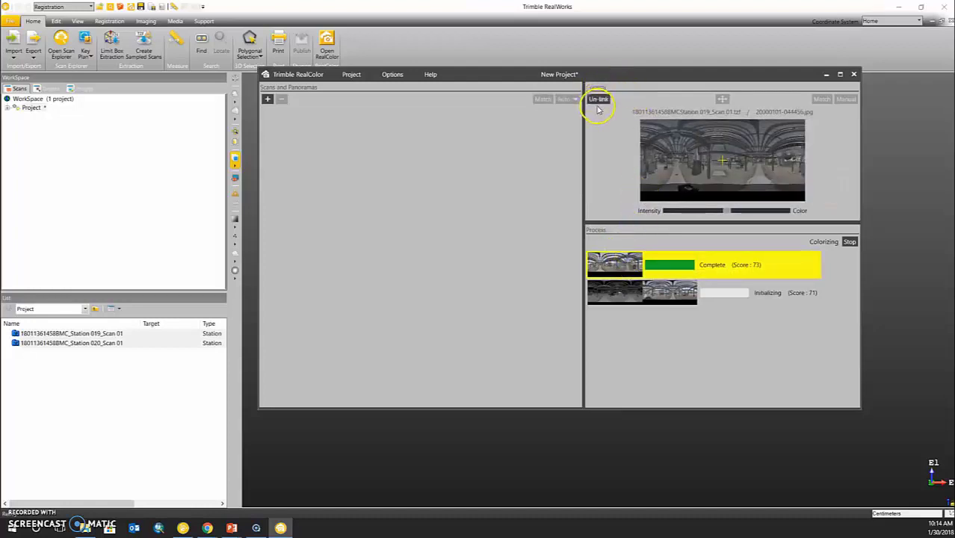
scroll(717, 158, "up", 5)
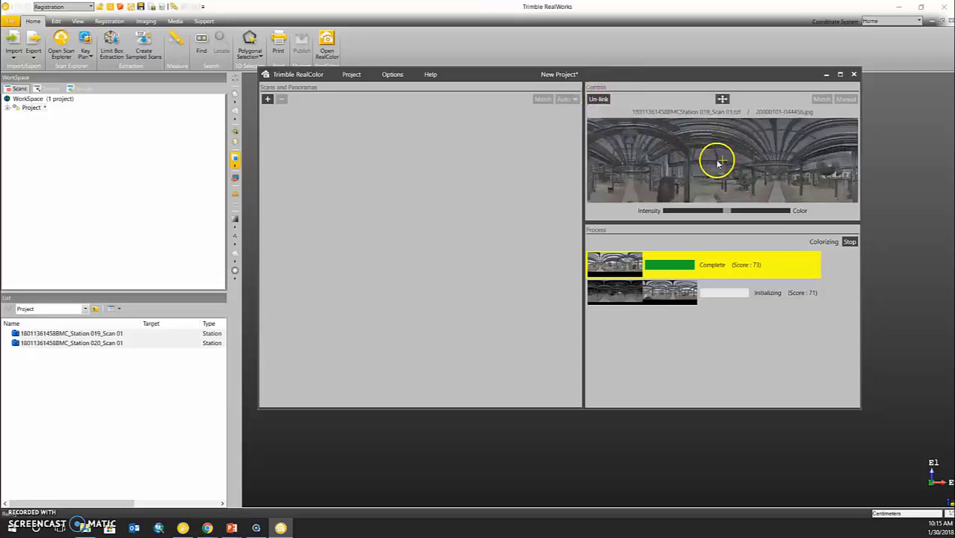
scroll(721, 156, "up", 5)
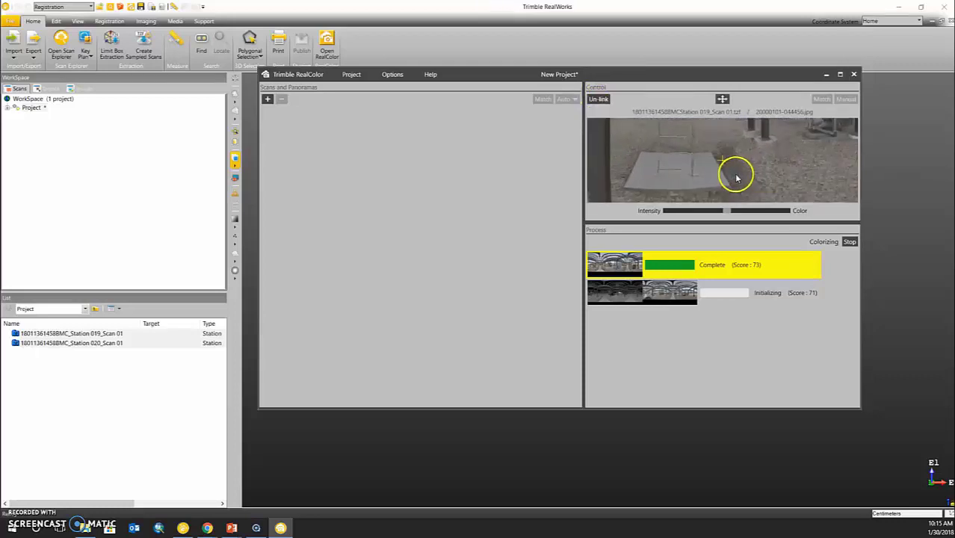
scroll(750, 156, "up", 5)
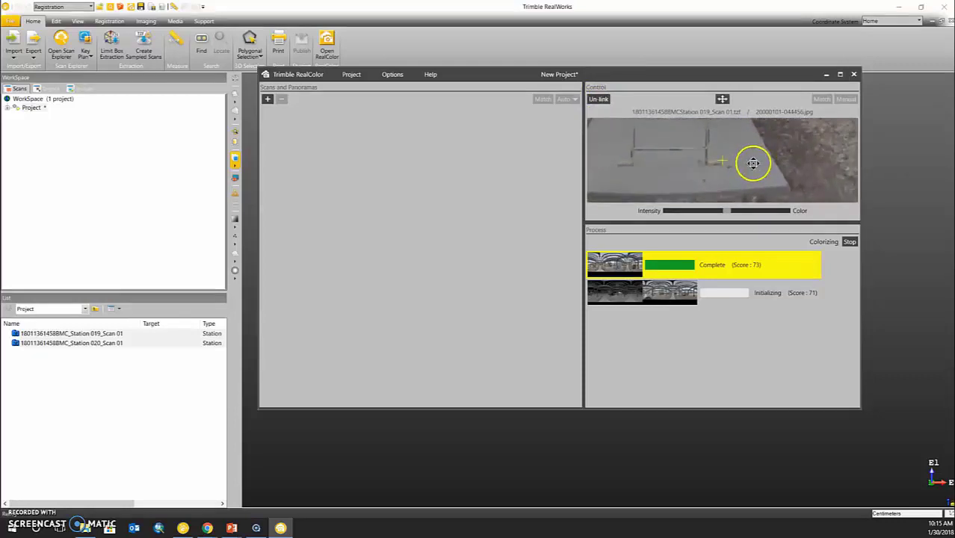
left_click_drag(752, 158, 752, 158)
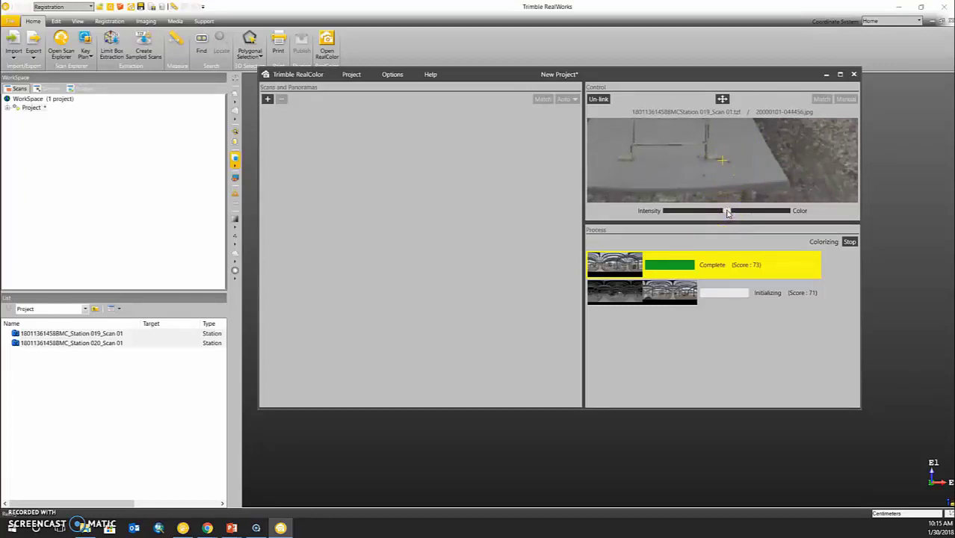
left_click_drag(728, 213, 792, 215)
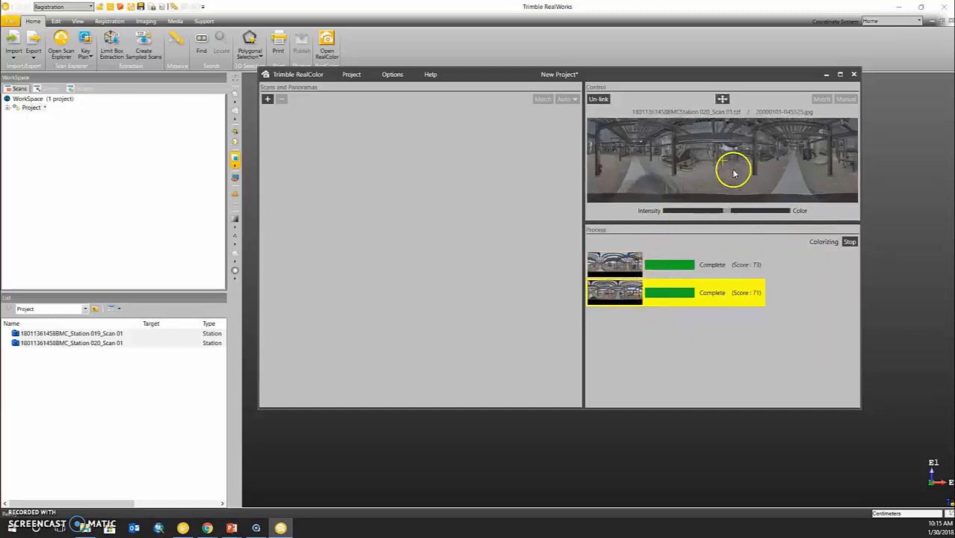
Compare the color and intensity images of the Station 020 scan around a column base to check their alignment.
scroll(746, 174, "up", 5)
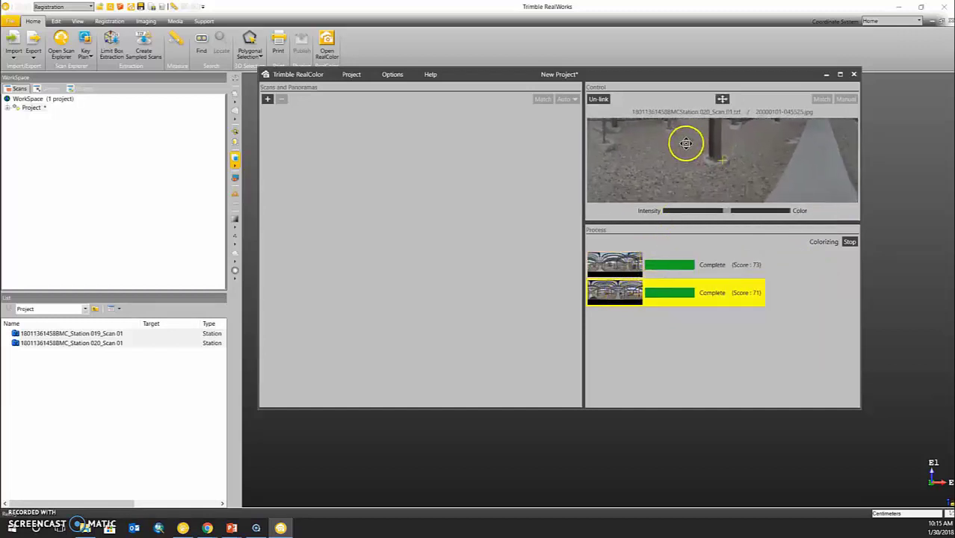
scroll(697, 161, "up", 3)
left_click_drag(693, 153, 610, 152)
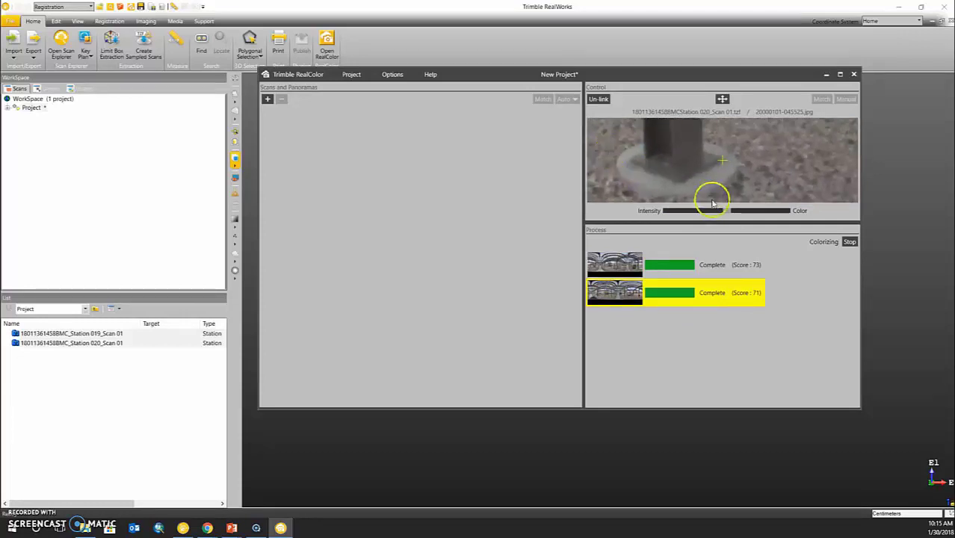
left_click_drag(723, 211, 794, 212)
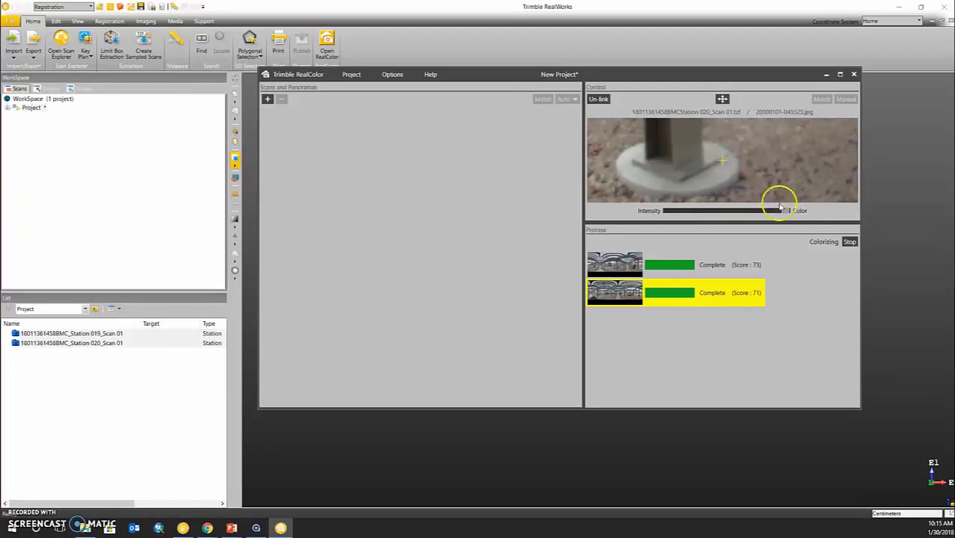
left_click_drag(787, 214, 661, 216)
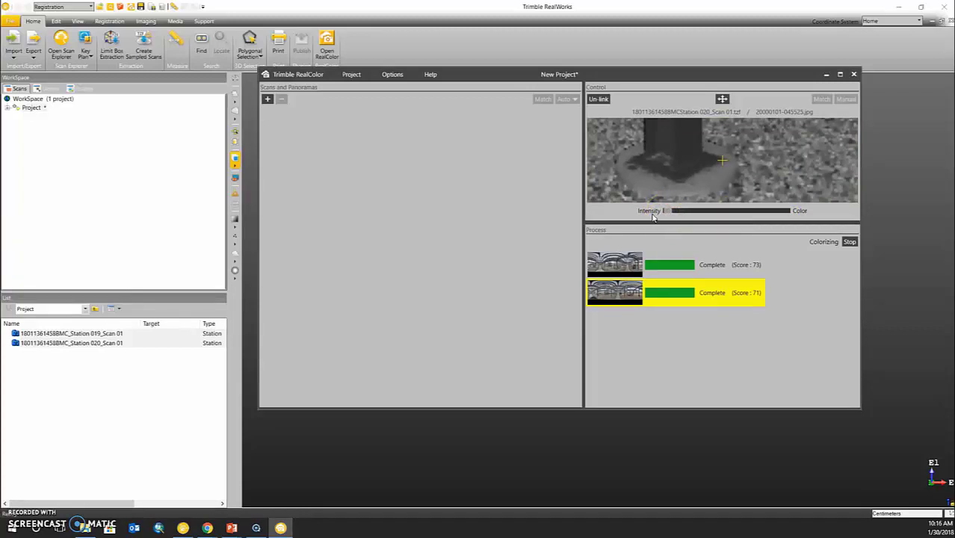
Close RealColor, saving its project as color.rco in the iSTAR Output folder over the existing file.
left_click(854, 75)
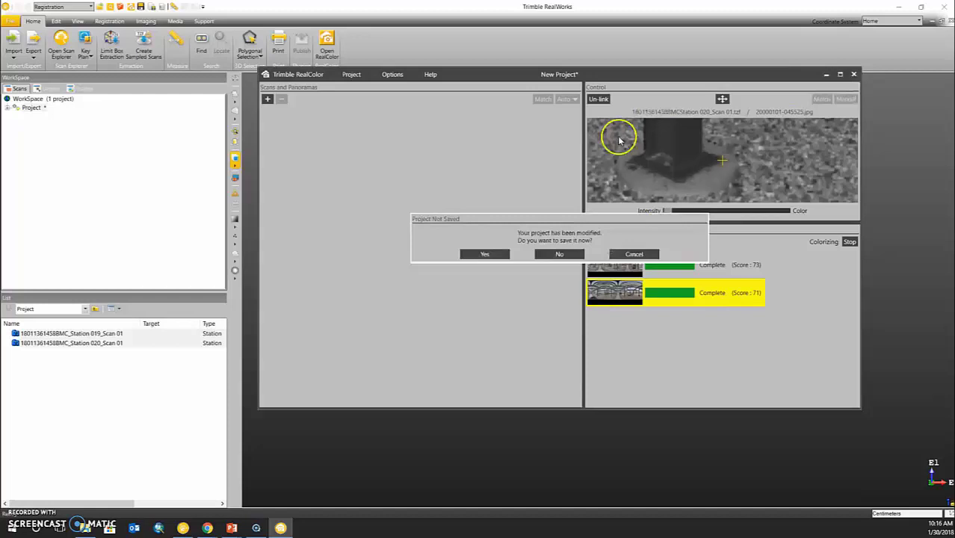
left_click(490, 257)
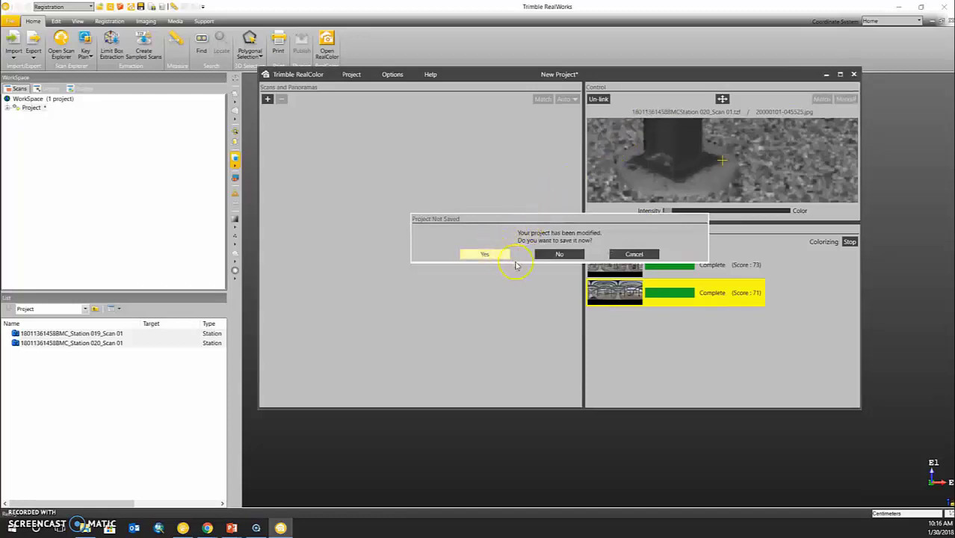
left_click(876, 503)
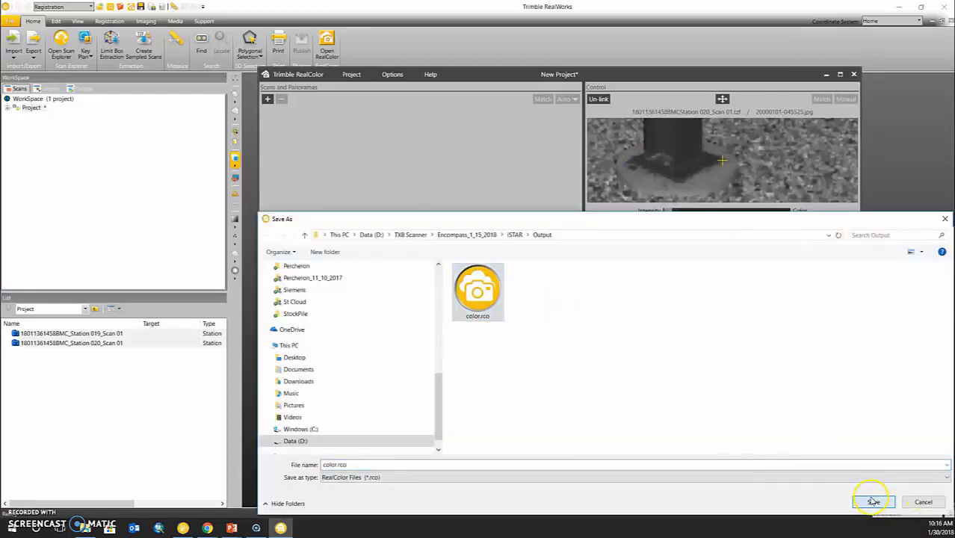
left_click(518, 303)
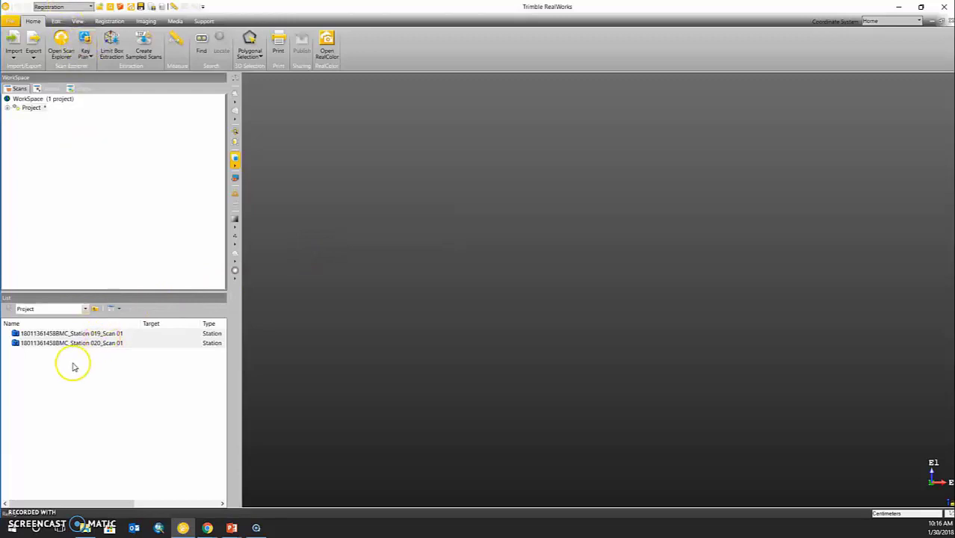
Create sampled scans from both stations using Sampling by Step, saving the RealWorks project as Project3.
left_click(93, 334)
left_click(85, 343, "shift")
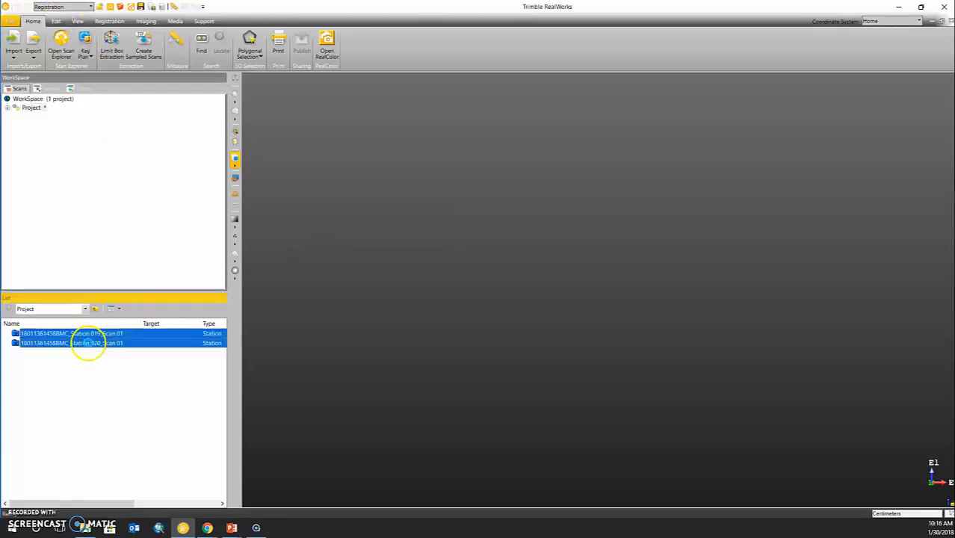
left_click(144, 46)
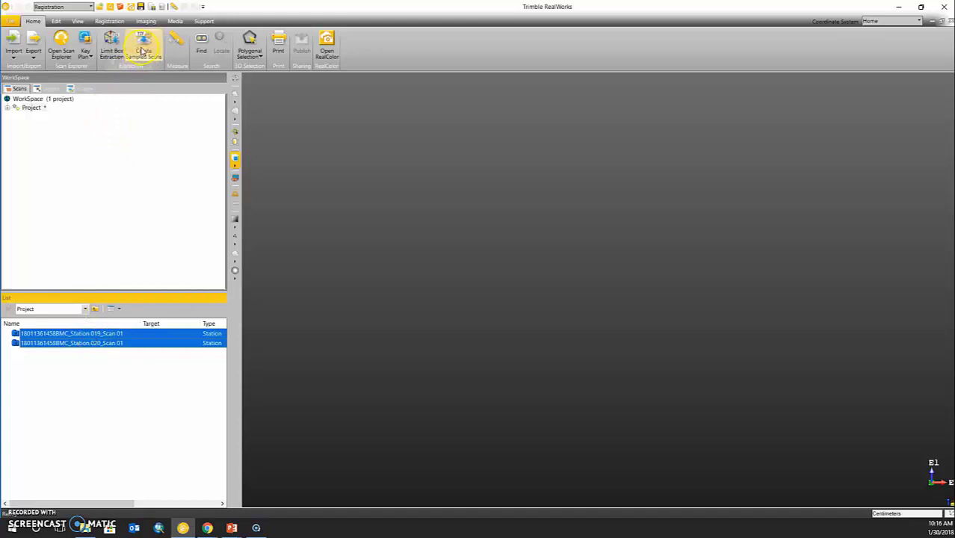
left_click(467, 277)
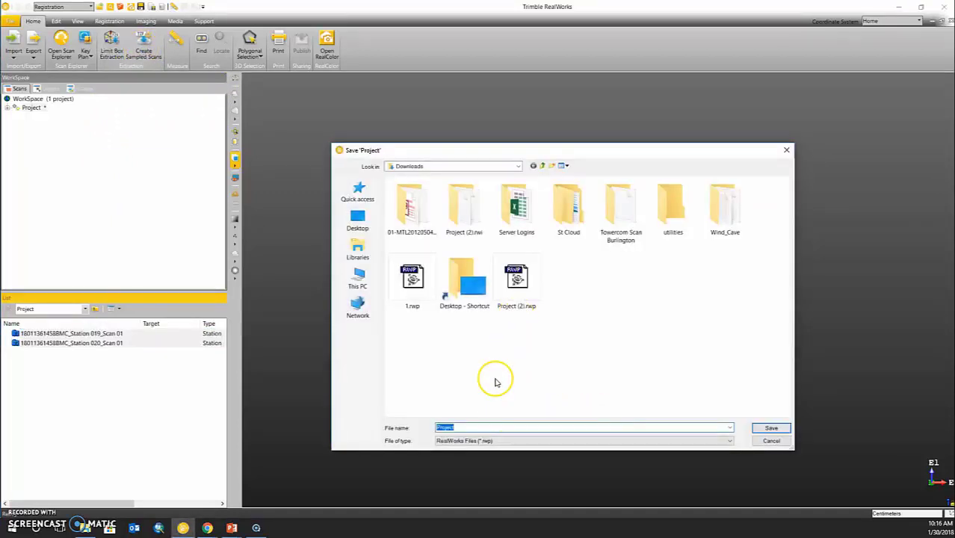
type("Proj")
key("Return")
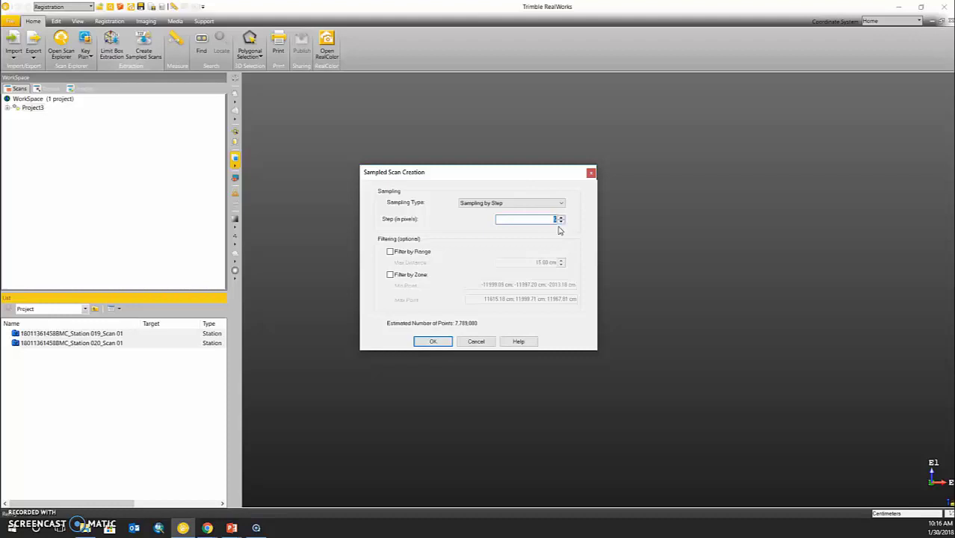
left_click(433, 341)
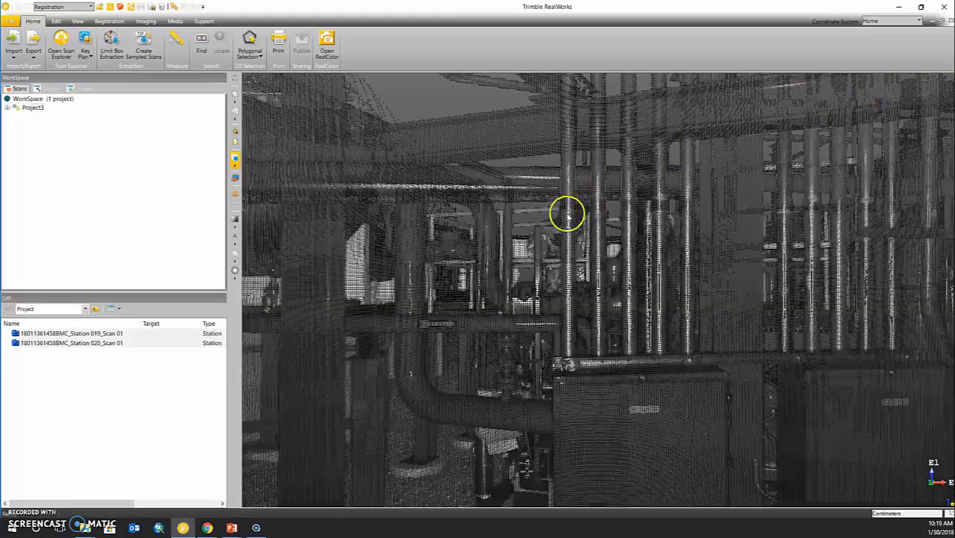
Display the sampled point clouds of both stations in True Color.
mouse_move(579, 222)
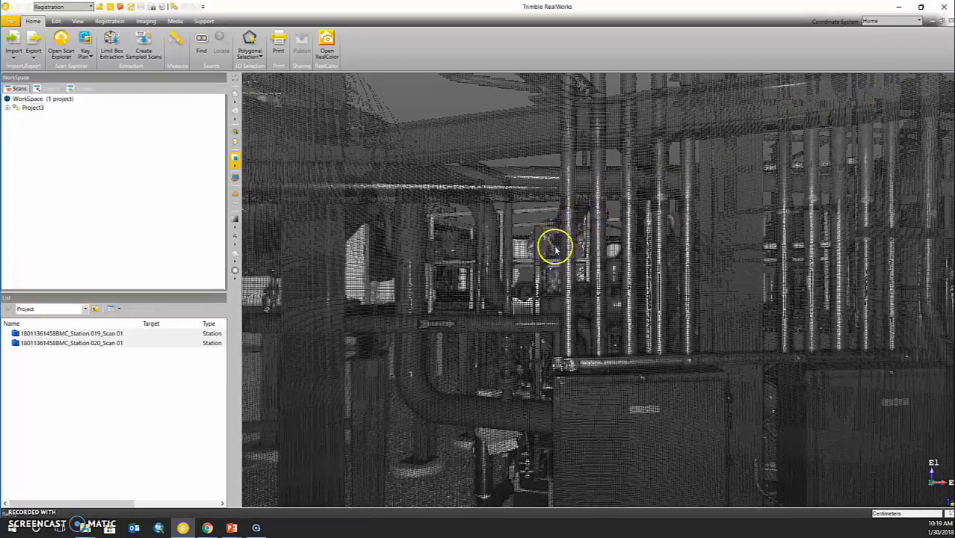
left_click_drag(556, 269, 603, 305)
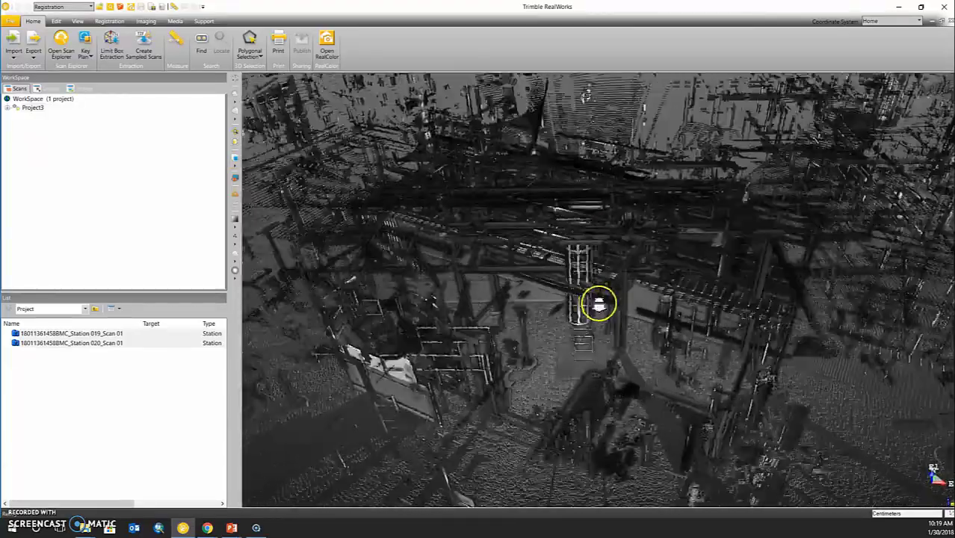
left_click(95, 335)
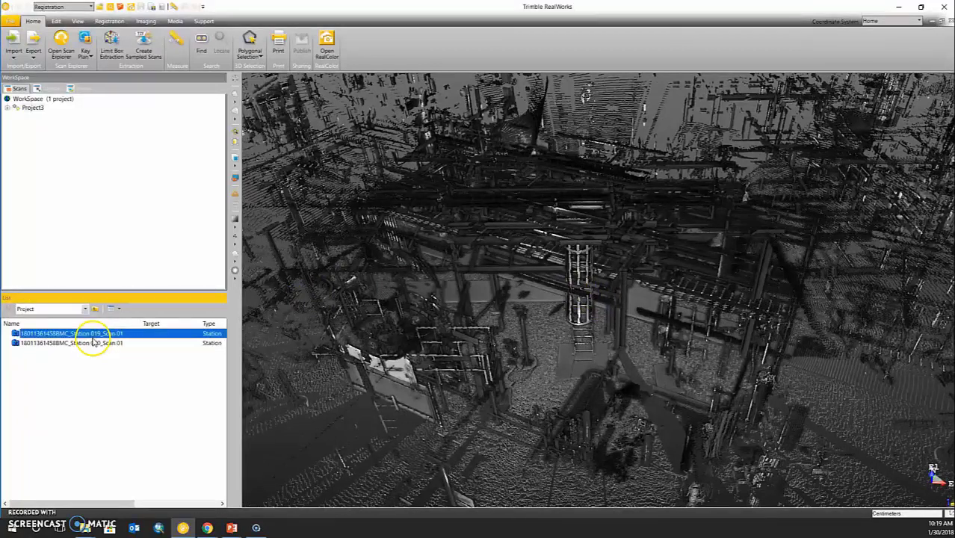
left_click(86, 343, "shift")
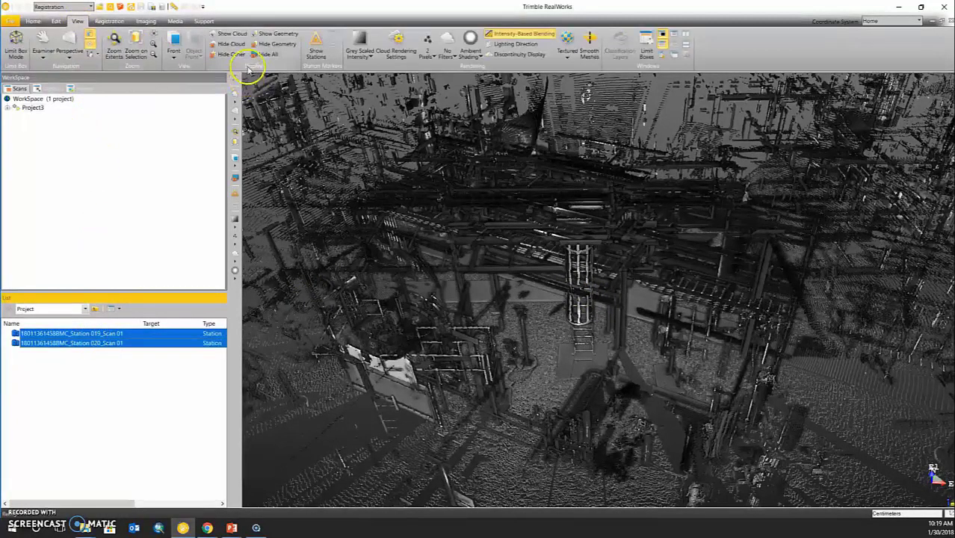
left_click(359, 54)
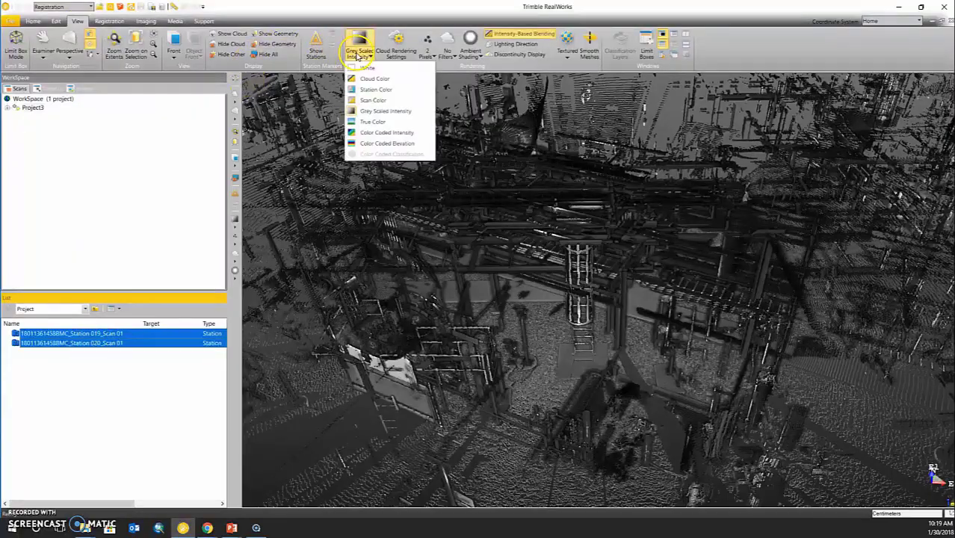
left_click(373, 121)
left_click_drag(634, 326, 678, 335)
scroll(631, 314, "down", 3)
middle_click_drag(667, 341, 630, 344)
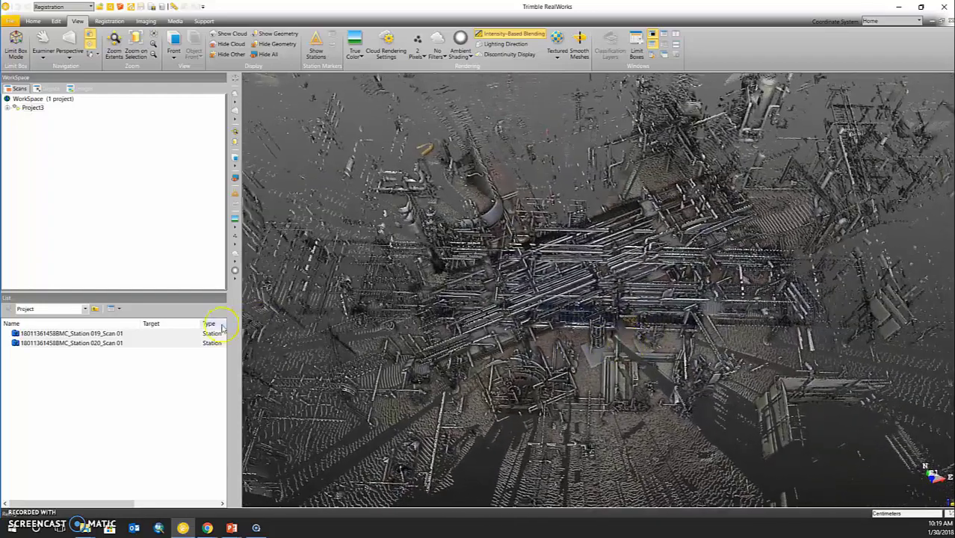
Automatically register the Station 020 cloud to the Station 019 reference cloud with Cloud-Based Registration.
left_click(112, 334)
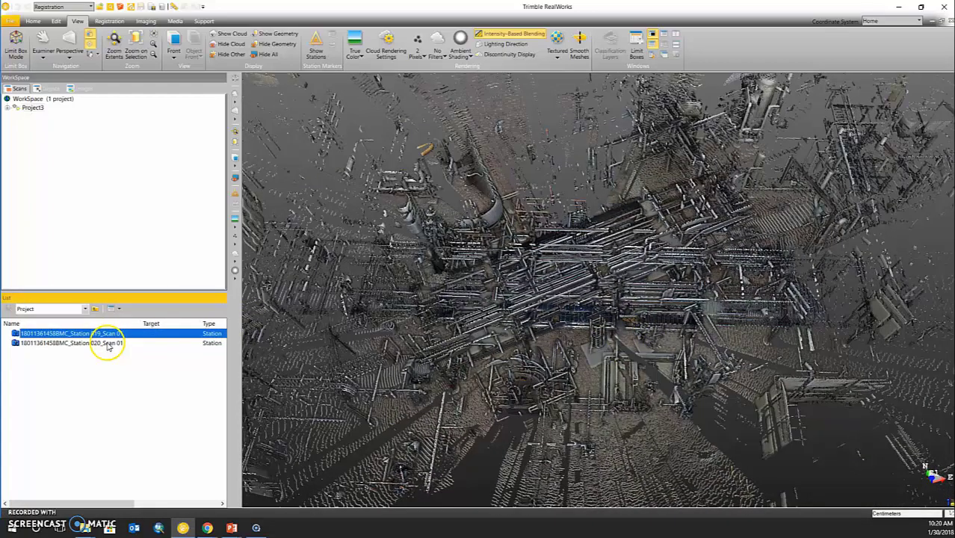
left_click(107, 342, "shift")
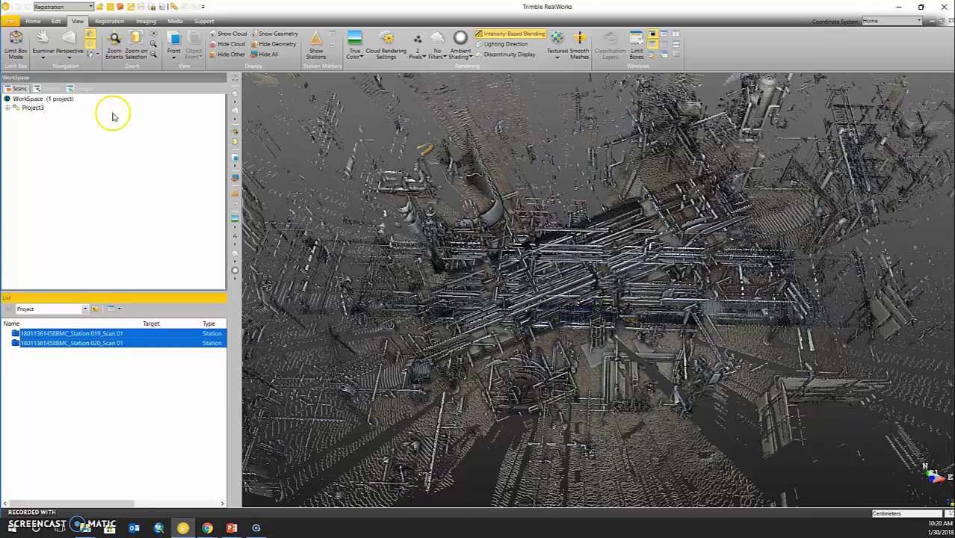
left_click(105, 21)
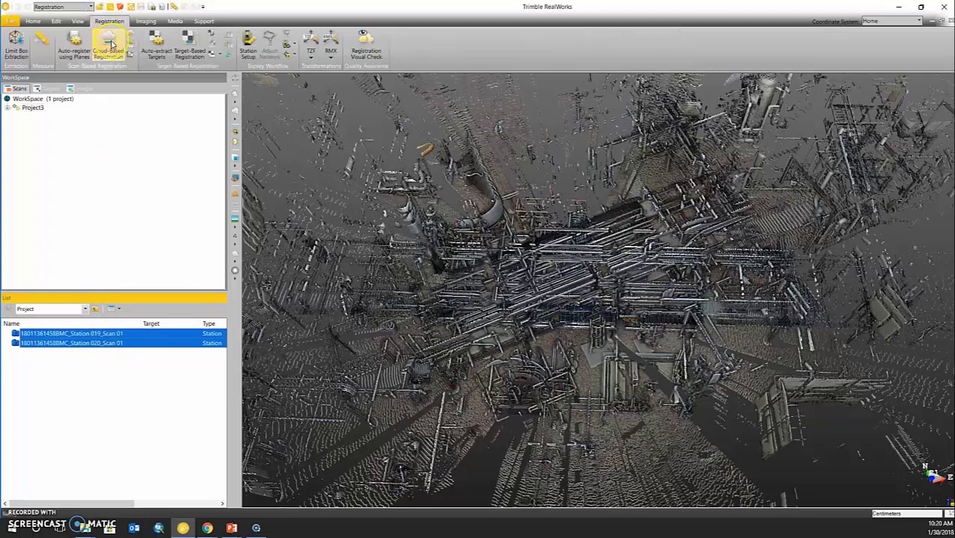
left_click(111, 51)
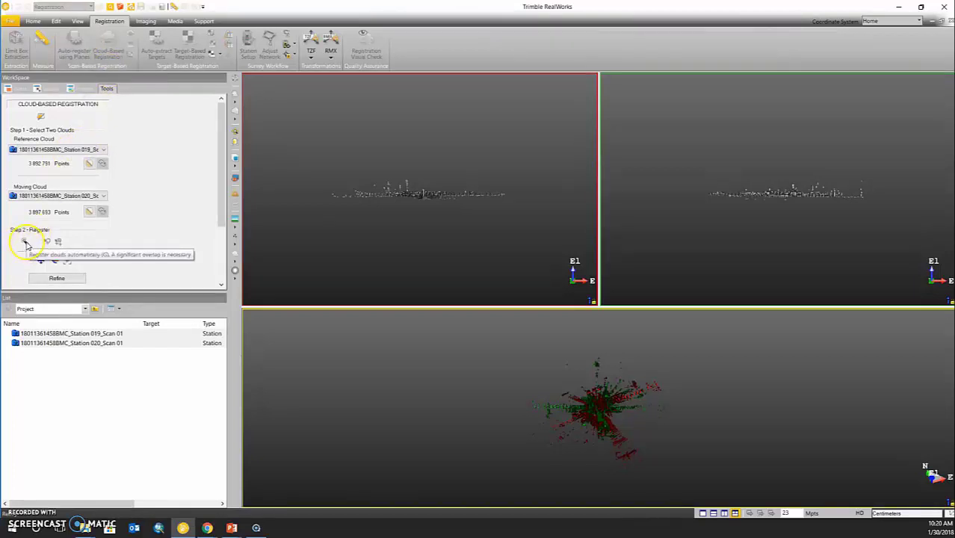
left_click(24, 242)
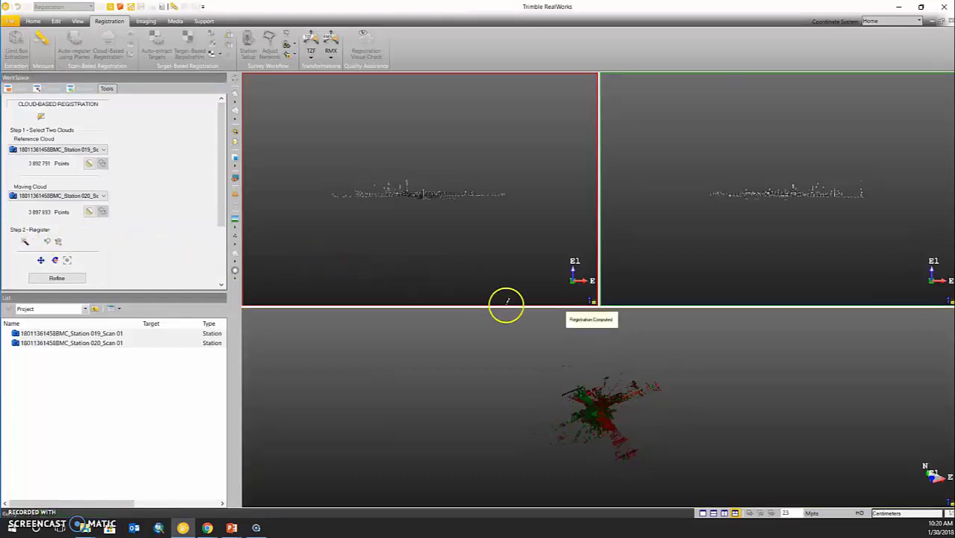
scroll(606, 424, "up", 10)
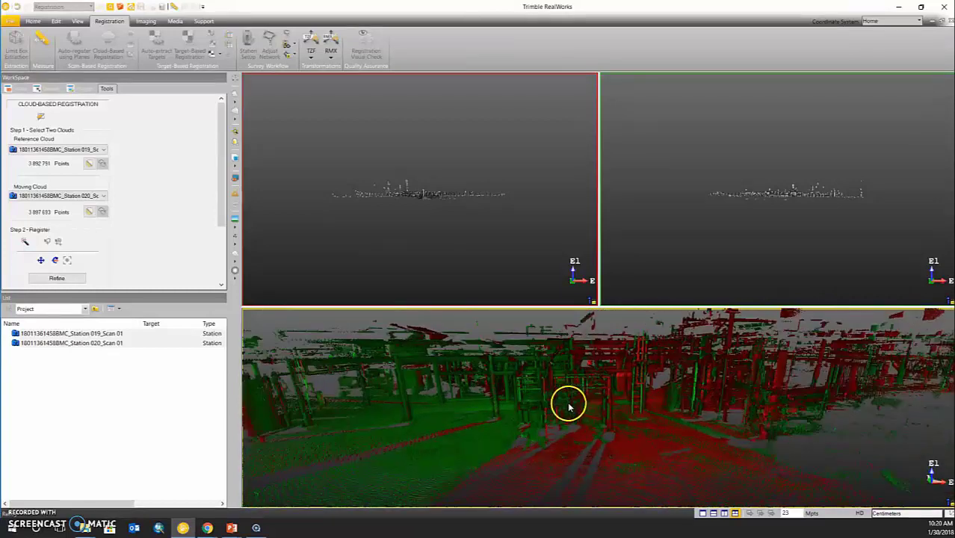
Inspect the alignment of the two clouds in a 50 cm thick slice with Registration Visual Check.
scroll(134, 187, "down", 1)
scroll(135, 186, "down", 2)
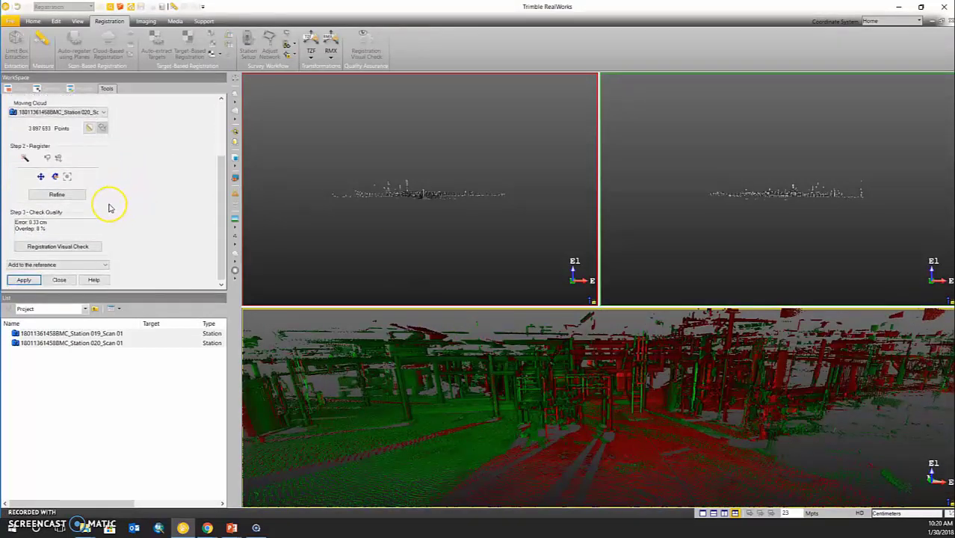
left_click(64, 246)
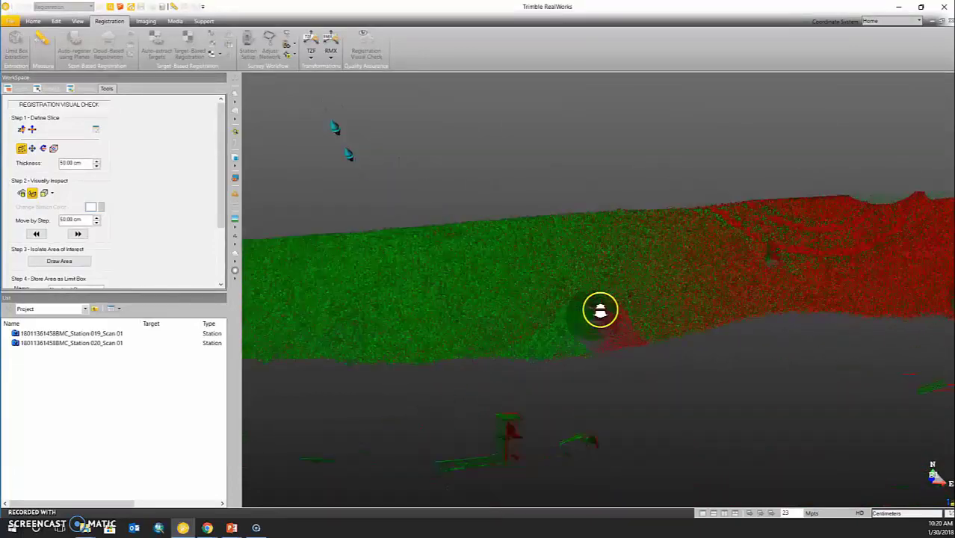
left_click_drag(593, 323, 570, 305)
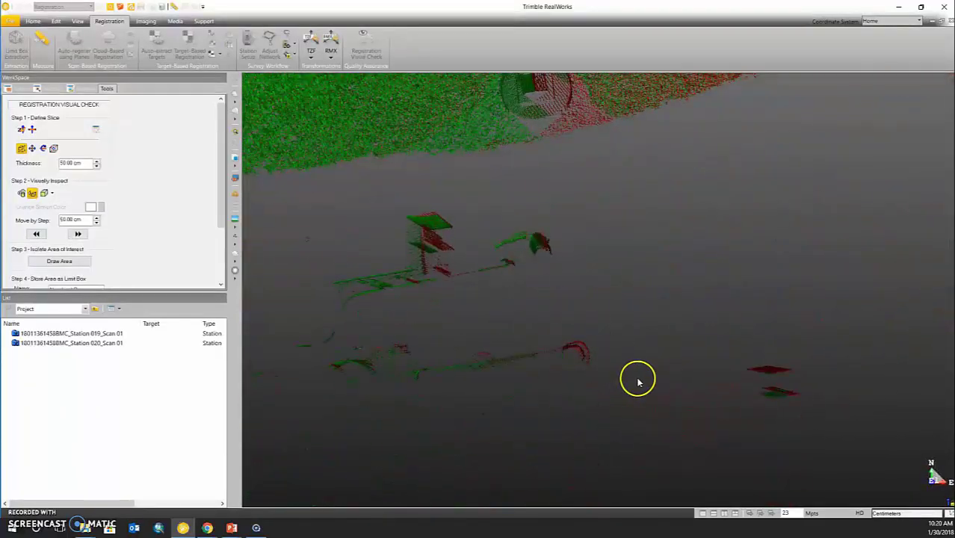
left_click_drag(767, 382, 641, 305)
Apply the registration with Add to the reference and close Cloud-Based Registration to view the combined colorized cloud.
scroll(112, 217, "down", 3)
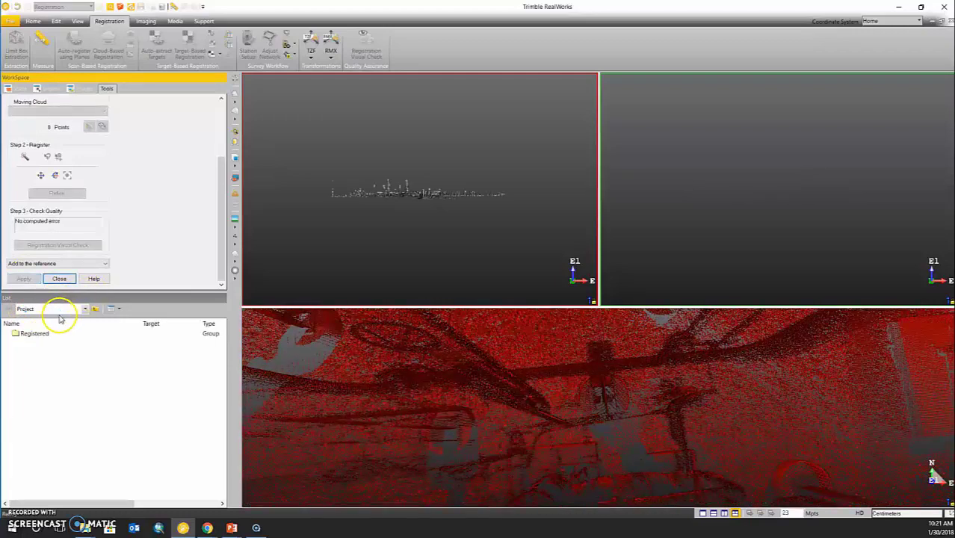
left_click(34, 334)
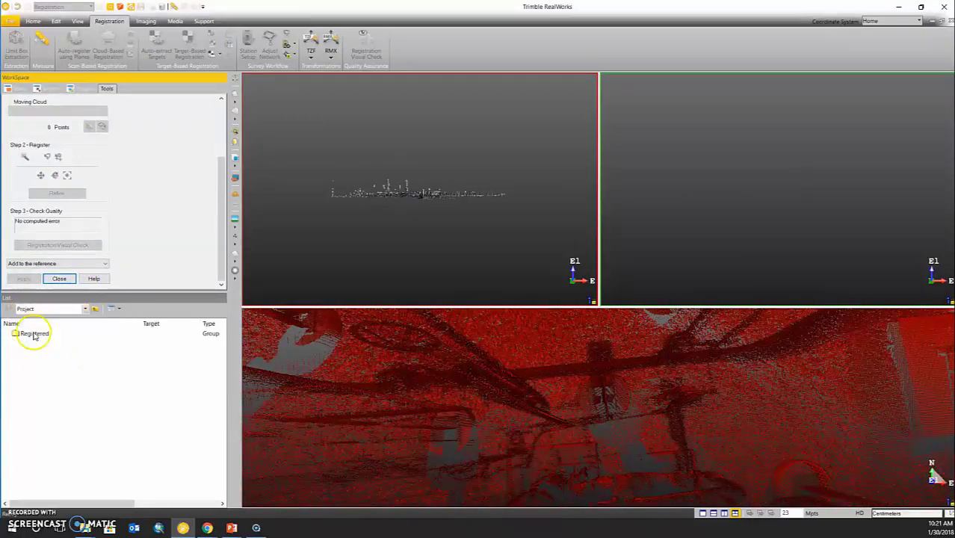
left_click(59, 279)
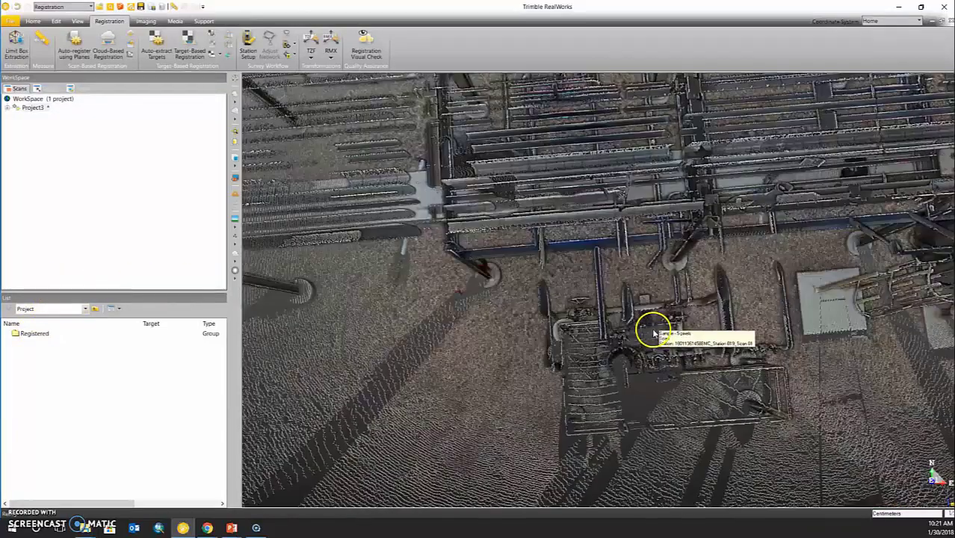
mouse_move(652, 334)
left_mouse_down()
mouse_move(629, 299)
mouse_move(490, 267)
mouse_move(531, 283)
mouse_move(621, 293)
mouse_move(710, 288)
mouse_move(693, 313)
mouse_move(630, 334)
mouse_move(646, 320)
mouse_move(620, 323)
left_mouse_up()
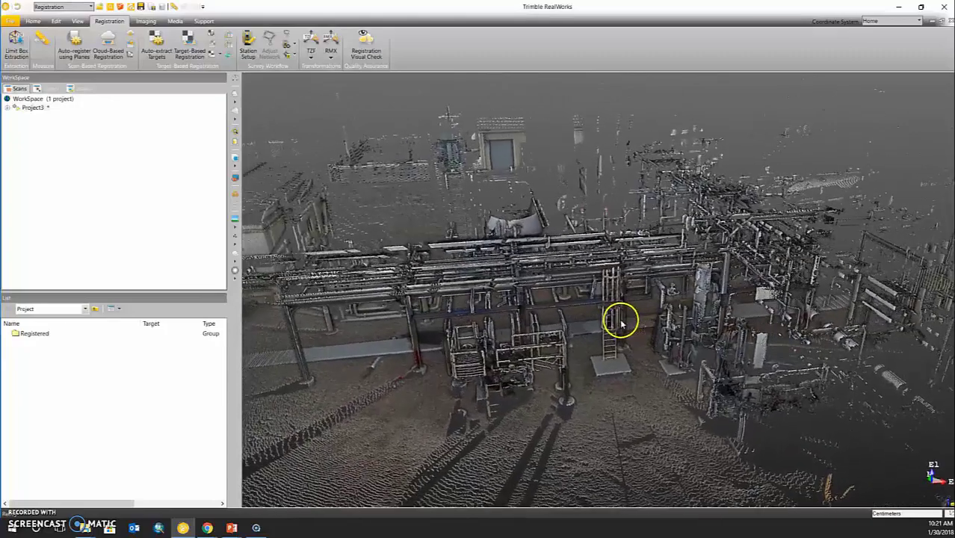
mouse_move(625, 328)
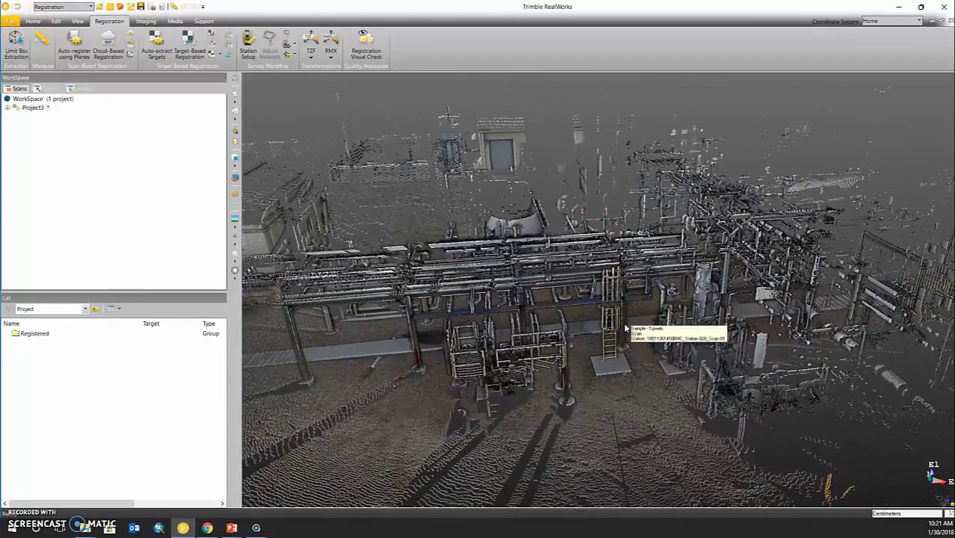
left_click_drag(597, 330, 648, 358)
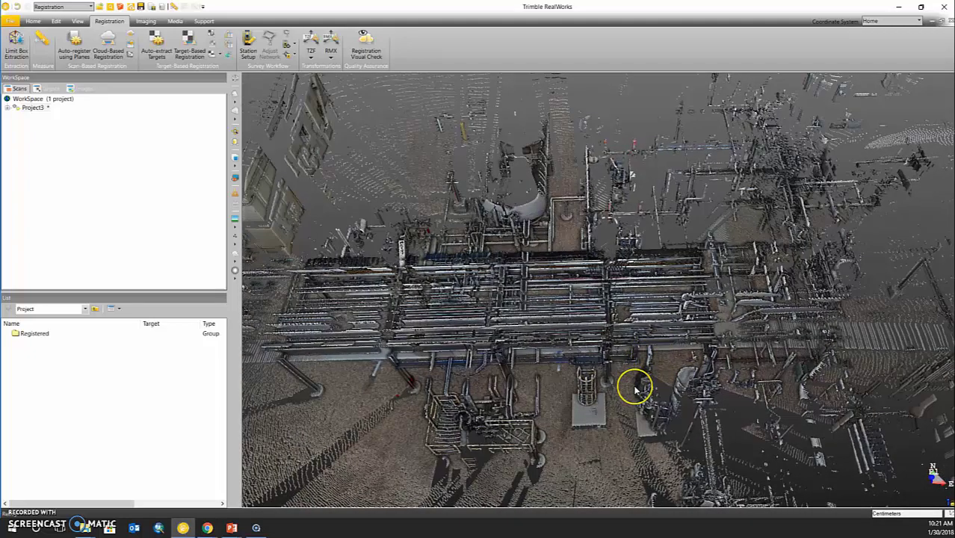
mouse_move(636, 389)
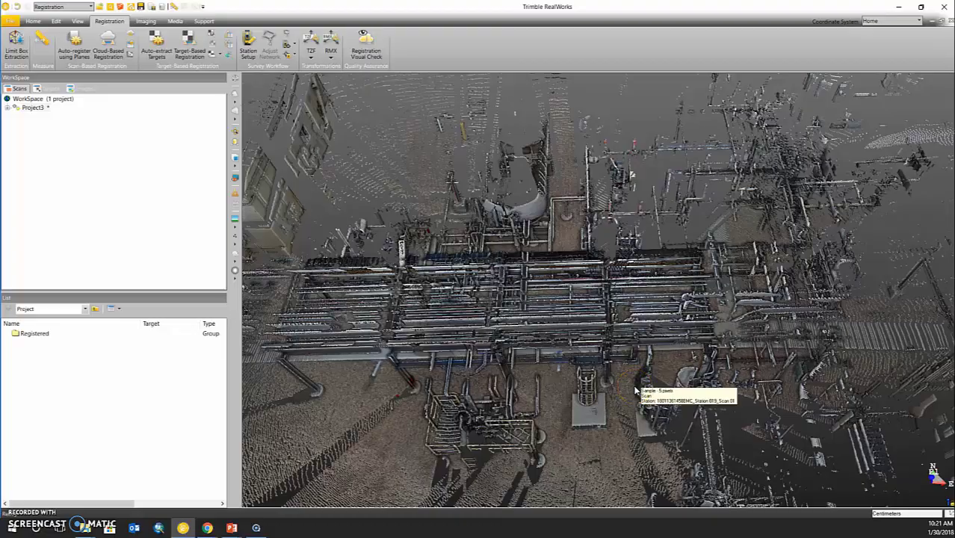